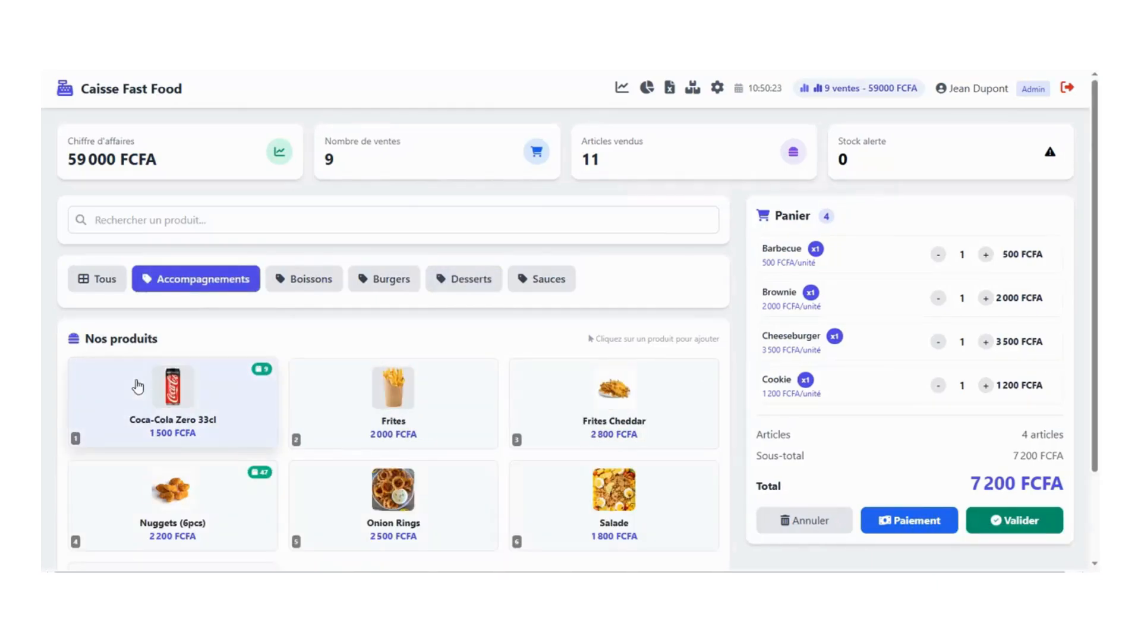
# Add one Coca-Cola Zero 33cl to the cart and show the products of all categories
pyautogui.click(169, 393)
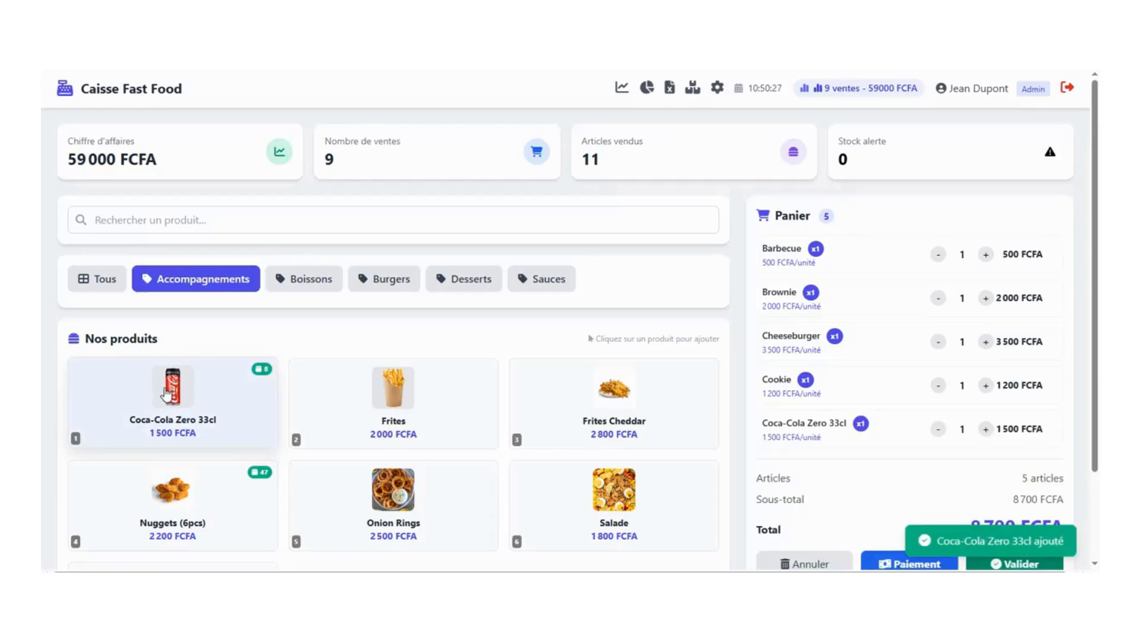
pyautogui.click(104, 290)
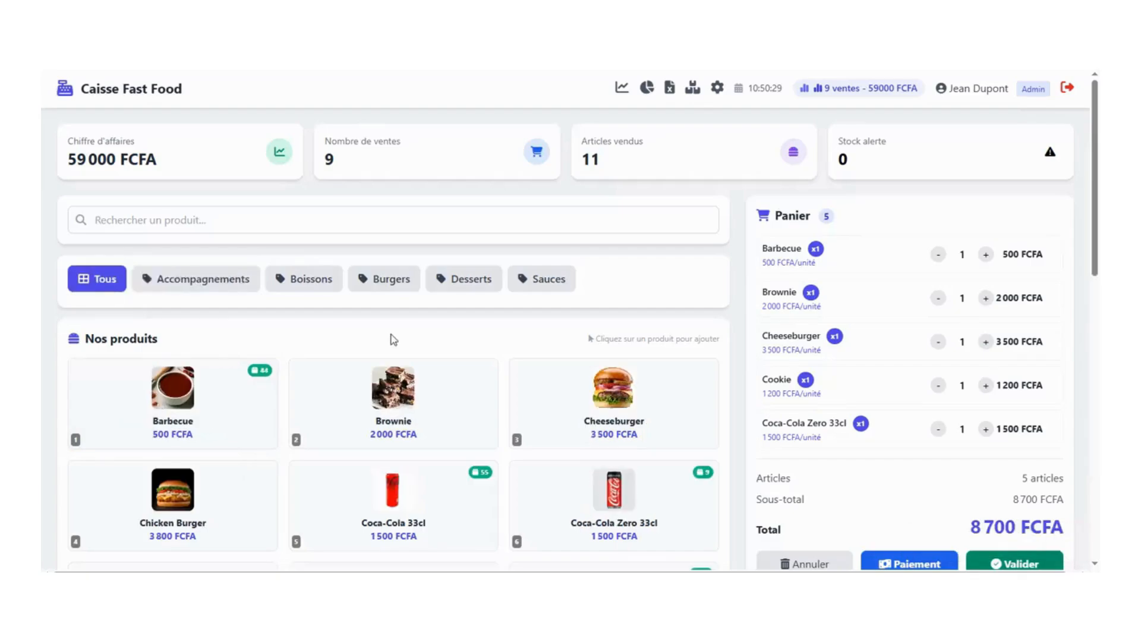
# Pay for the cart with 8700 FCFA received, validate the payment and leave the printed ticket view
pyautogui.scroll(-2, 973, 405)
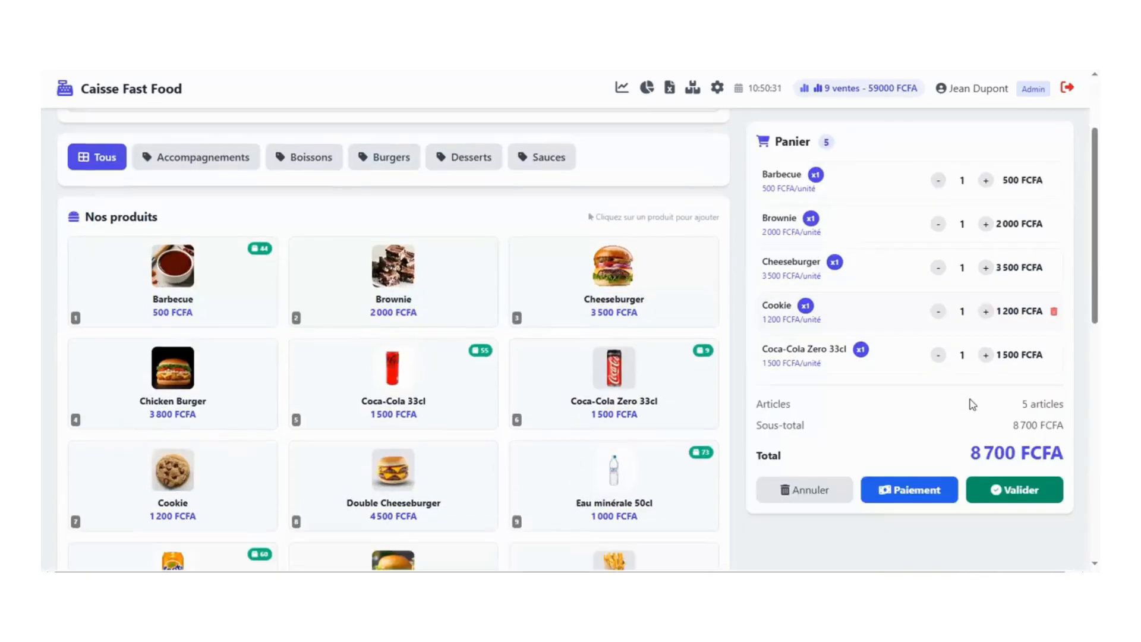
pyautogui.click(936, 496)
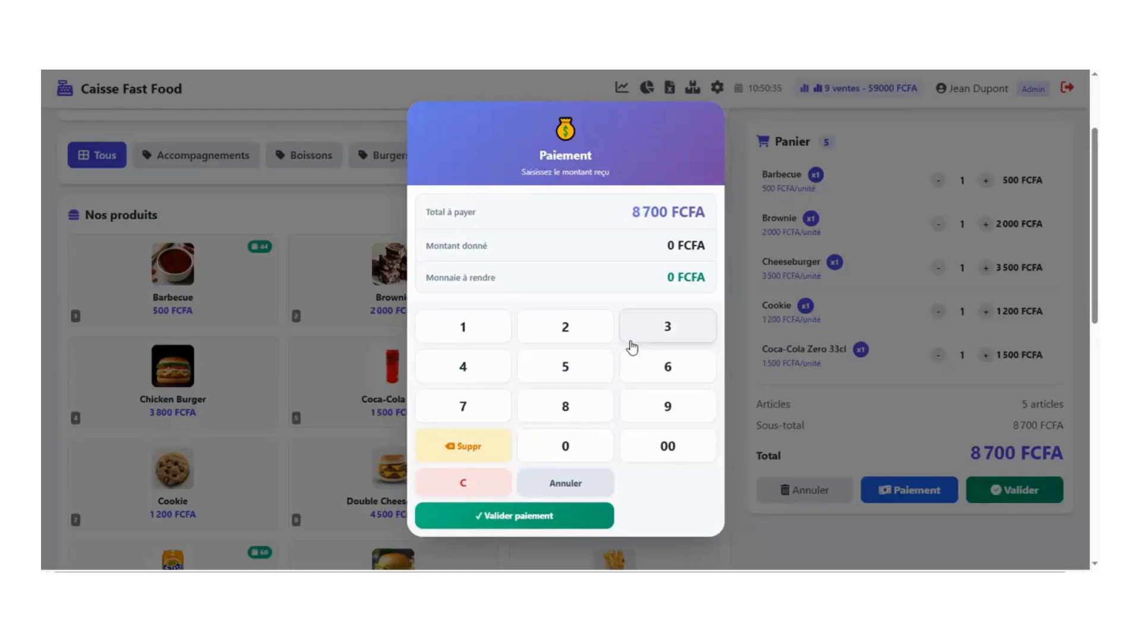
pyautogui.click(565, 410)
pyautogui.click(483, 410)
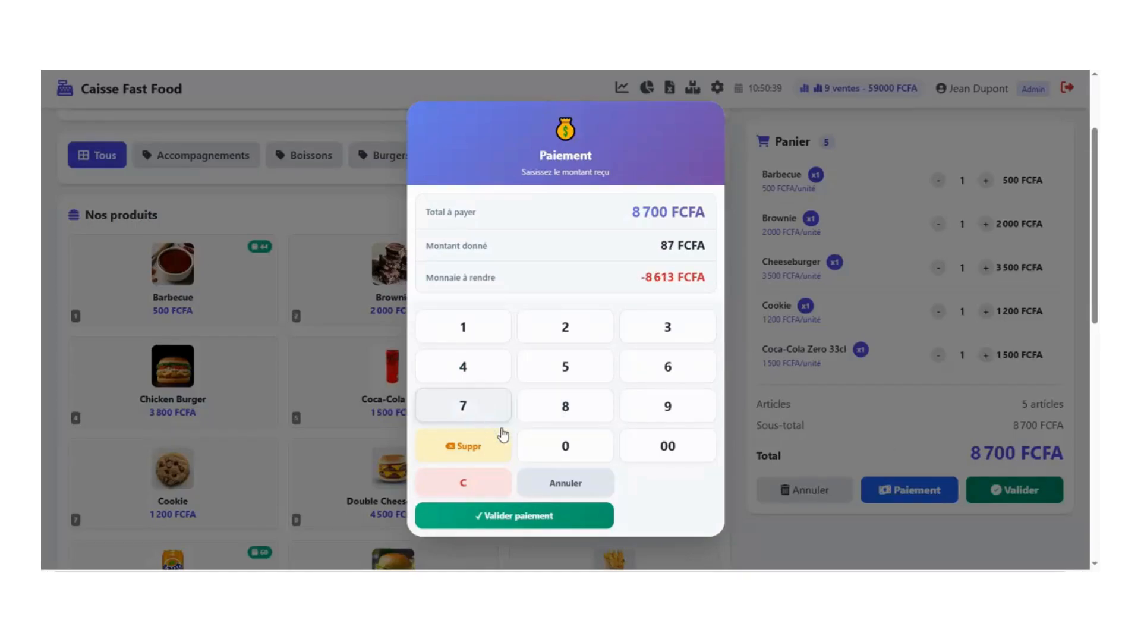
pyautogui.click(669, 451)
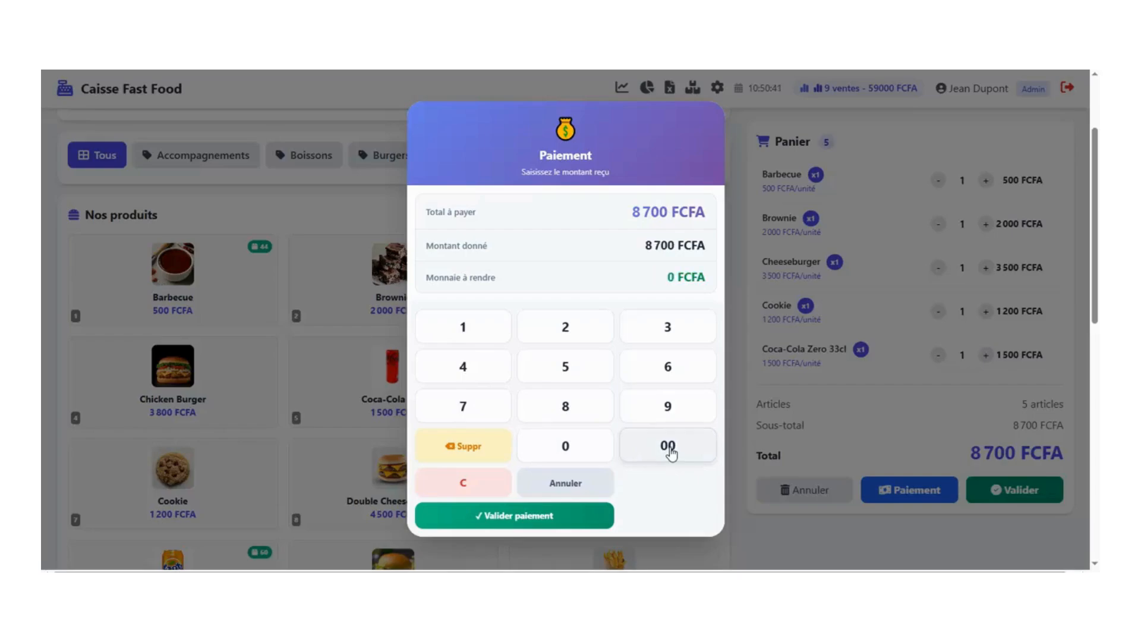
pyautogui.click(529, 515)
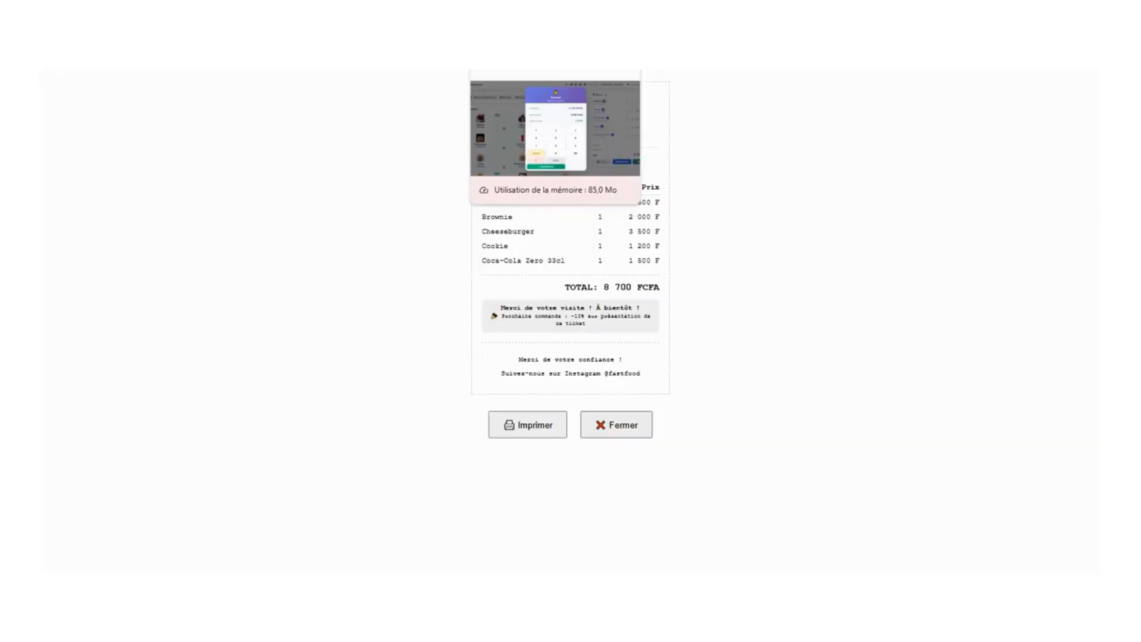
pyautogui.click(522, 29)
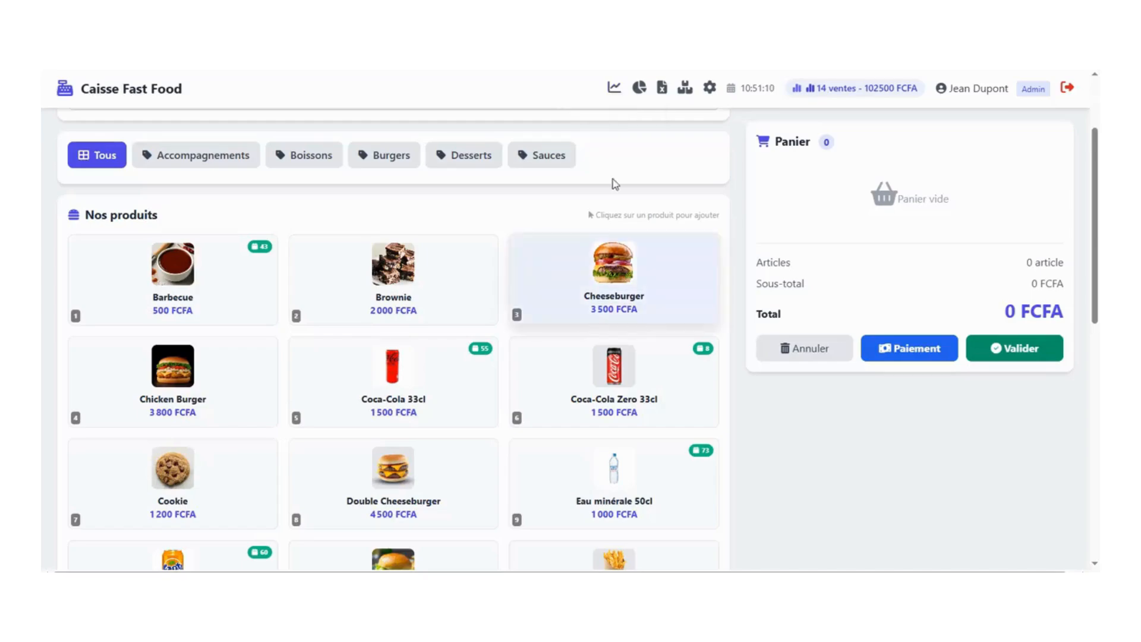
# Export the sales history for 01/06/2026 to 09/06/2026 as a CSV file and close the history
pyautogui.click(612, 89)
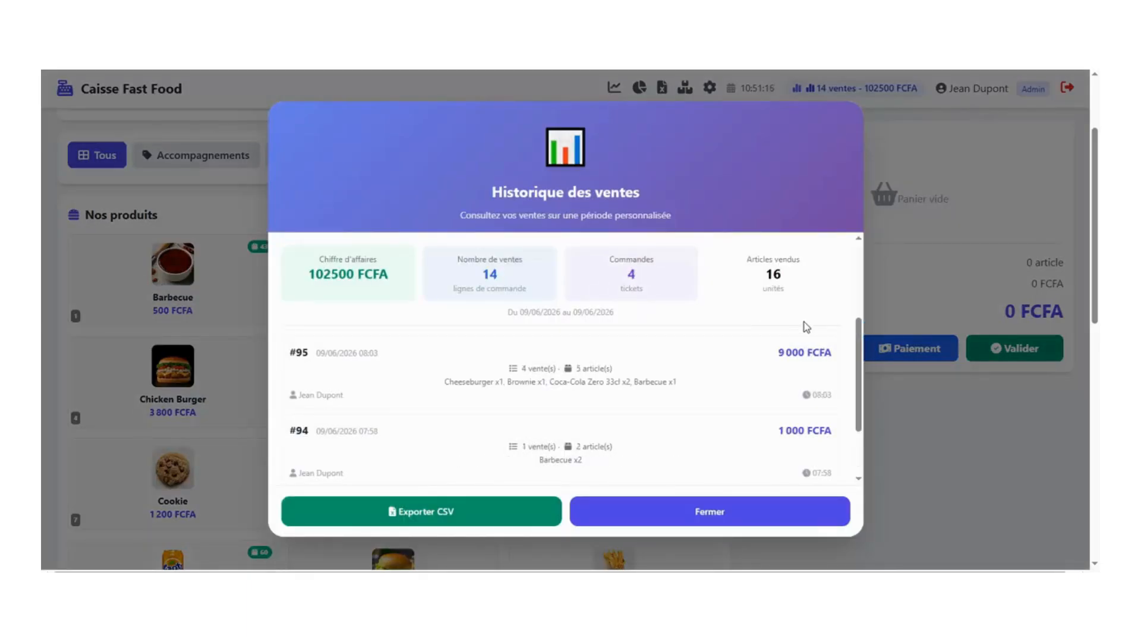
pyautogui.moveTo(858, 370); pyautogui.dragTo(864, 297)
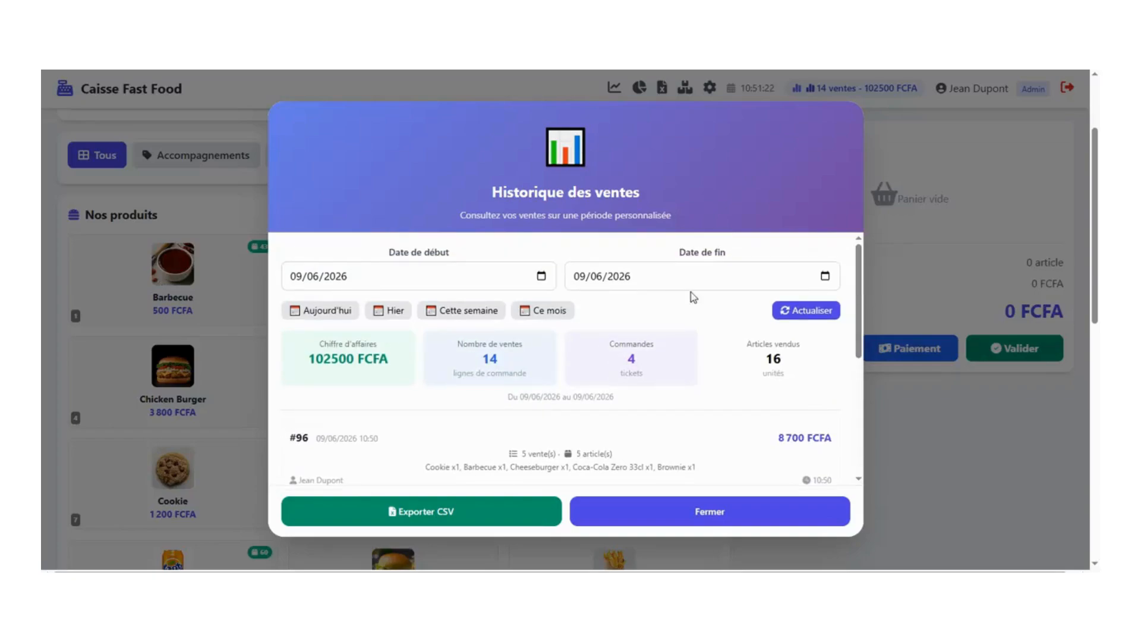
pyautogui.click(381, 318)
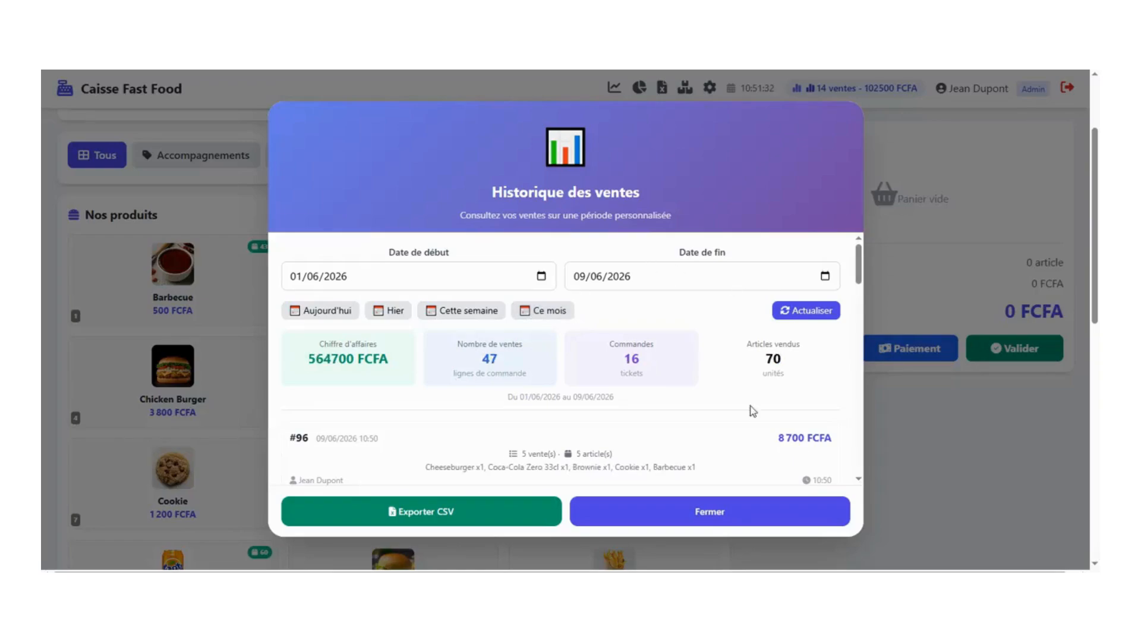
pyautogui.click(511, 519)
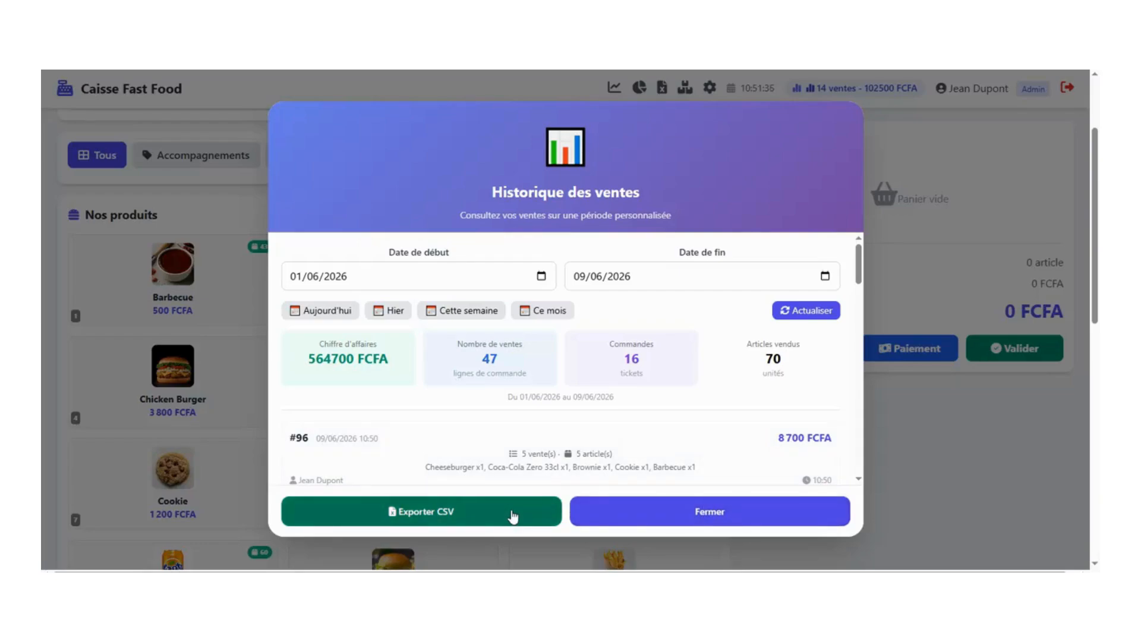
pyautogui.click(681, 513)
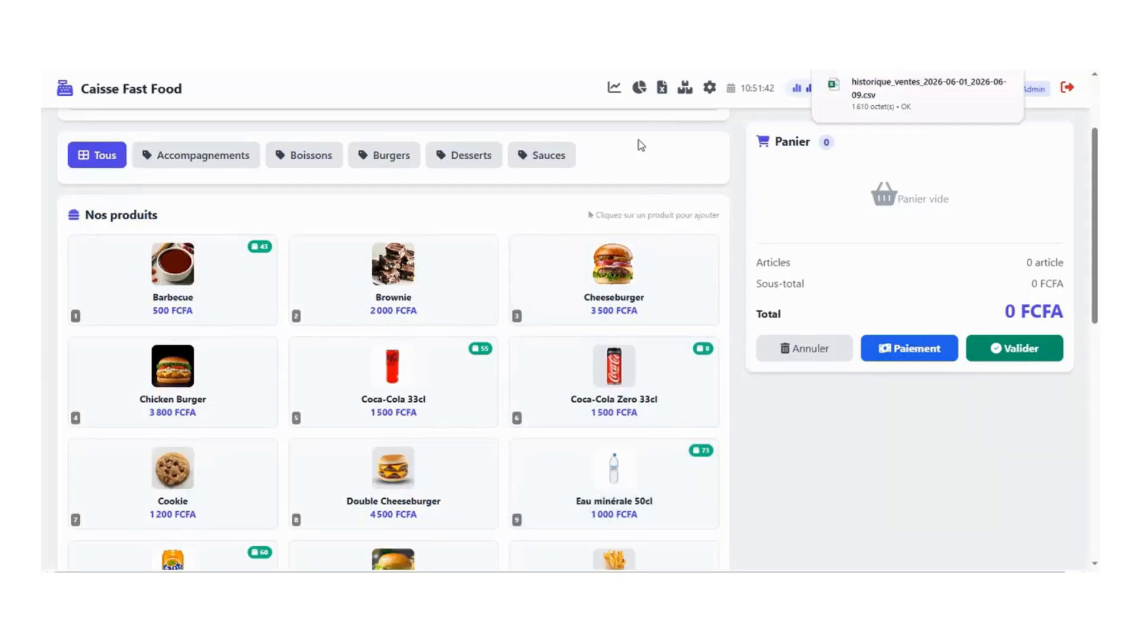
# Examine the revenue and top-product charts in the advanced statistics, and close them
pyautogui.click(639, 88)
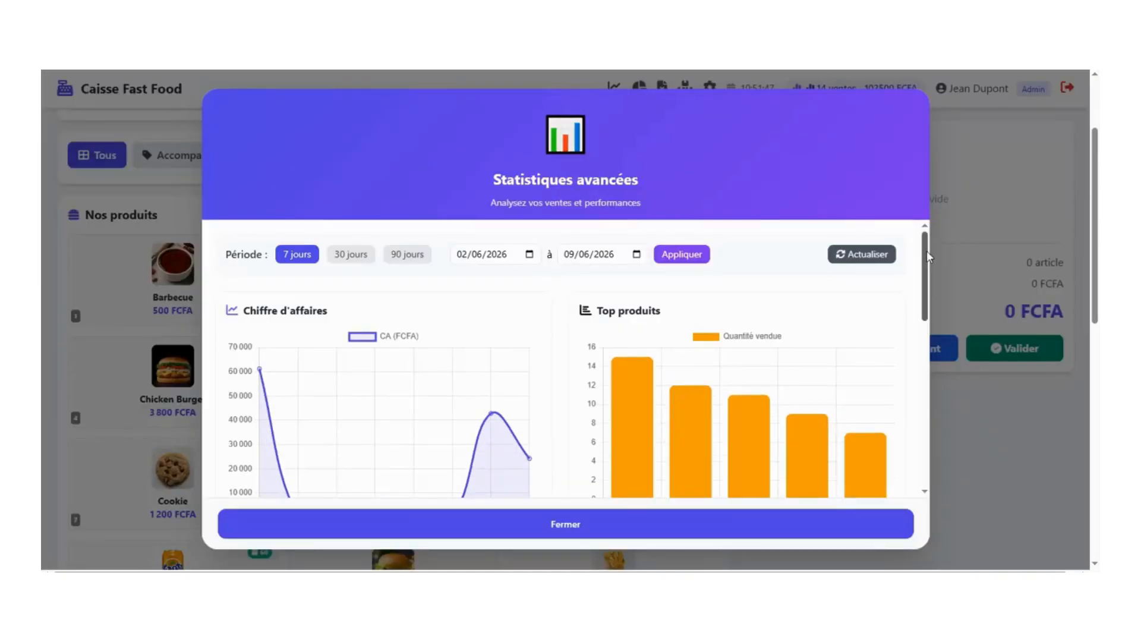
pyautogui.moveTo(926, 251); pyautogui.dragTo(961, 292)
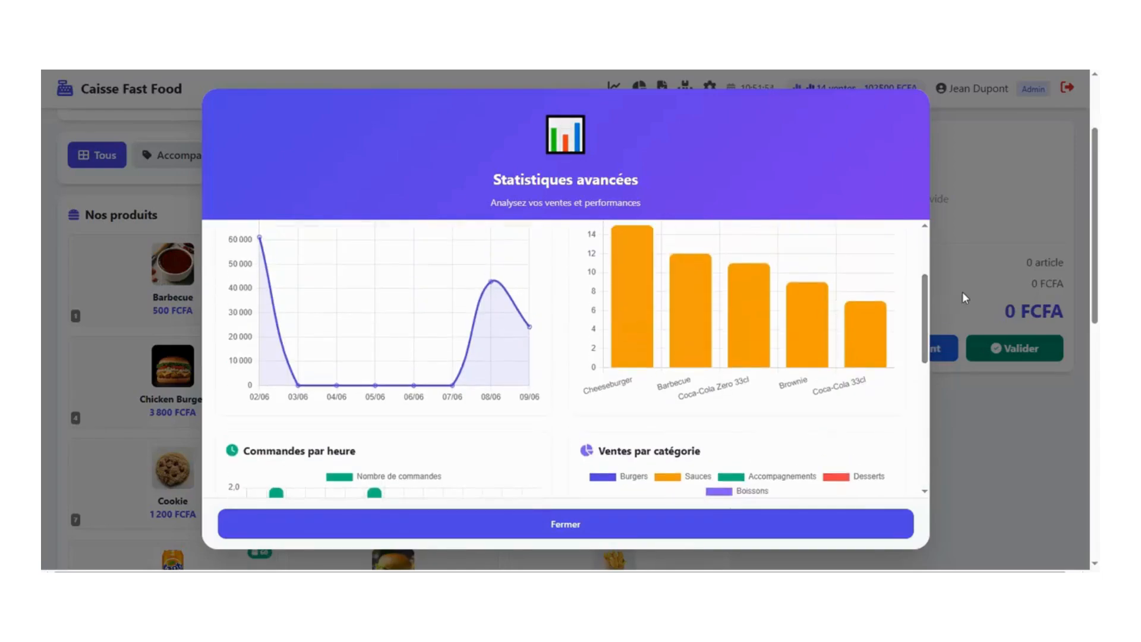
pyautogui.click(963, 294)
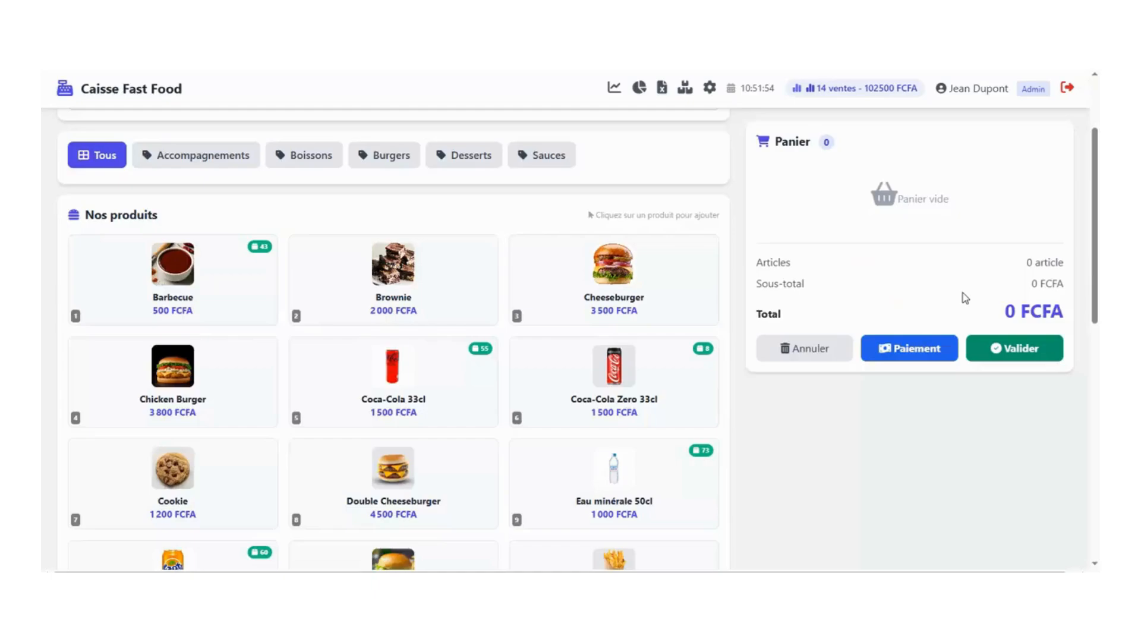
# Check the report type and period choices for exporting reports, and close the dialog without exporting
pyautogui.click(661, 89)
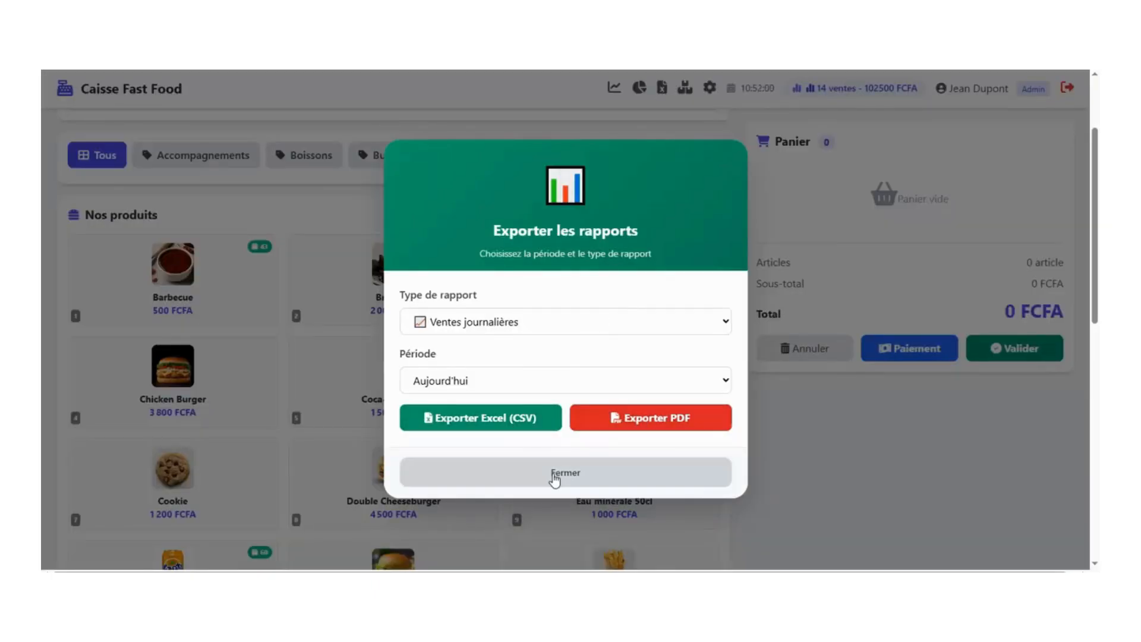
pyautogui.click(584, 330)
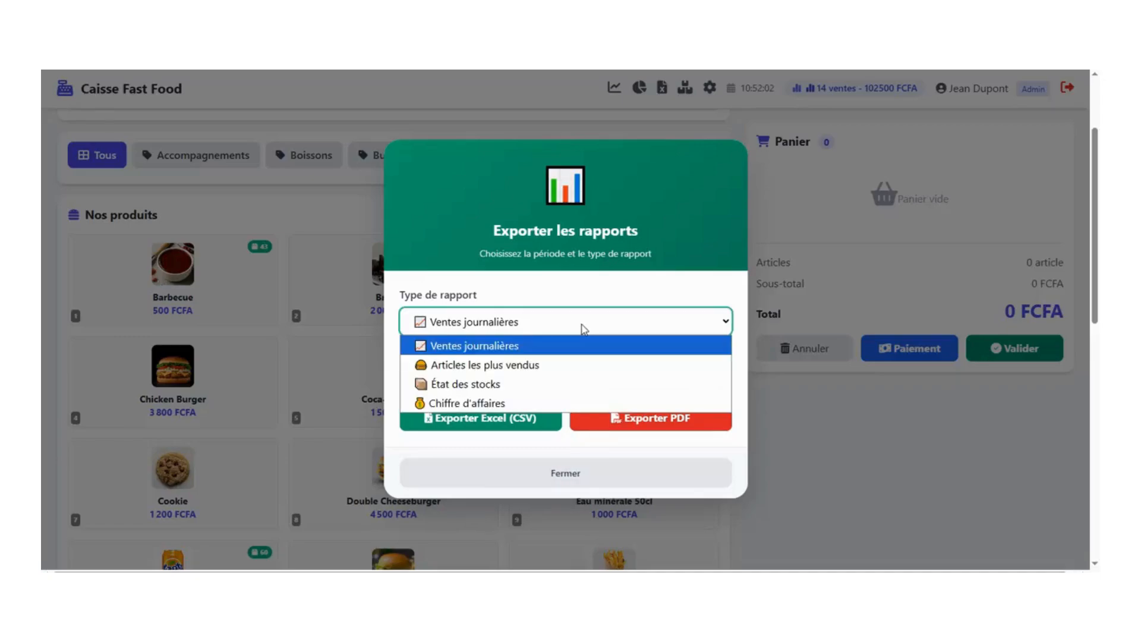
pyautogui.click(581, 326)
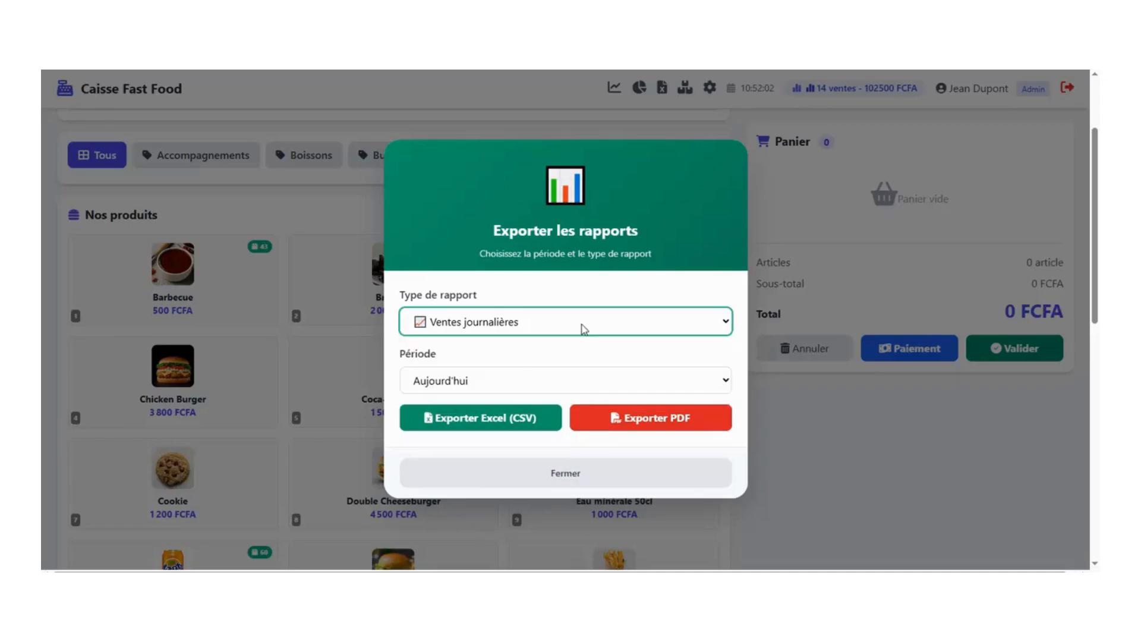
pyautogui.click(543, 379)
pyautogui.click(543, 379)
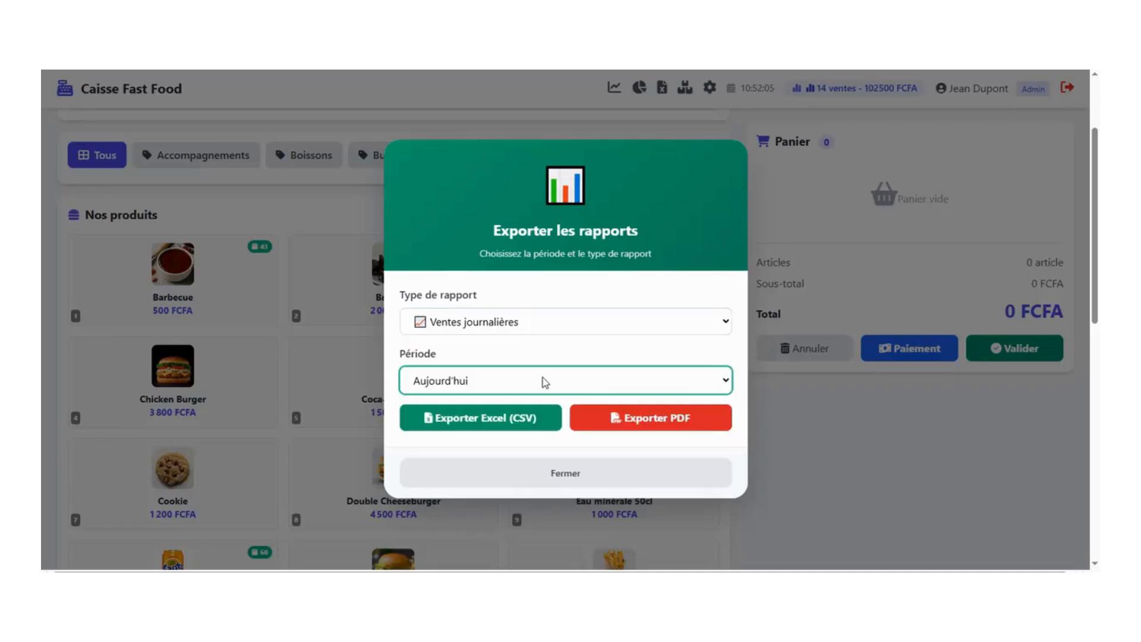
pyautogui.click(543, 474)
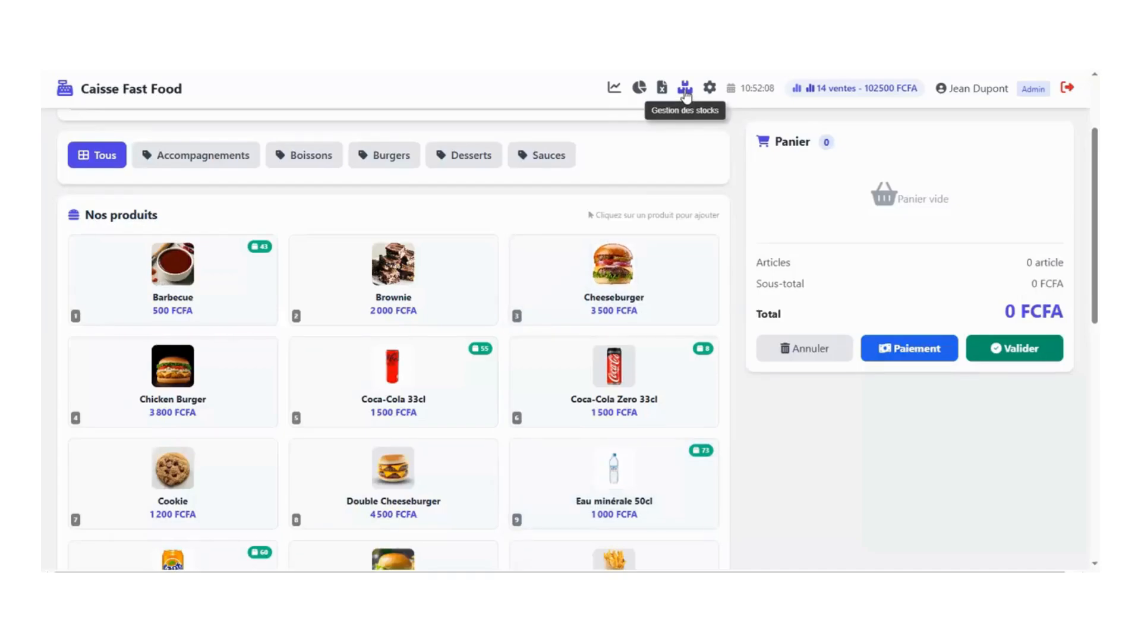
# Check stock management for items with low or critical stock, refresh it and close it
pyautogui.click(685, 89)
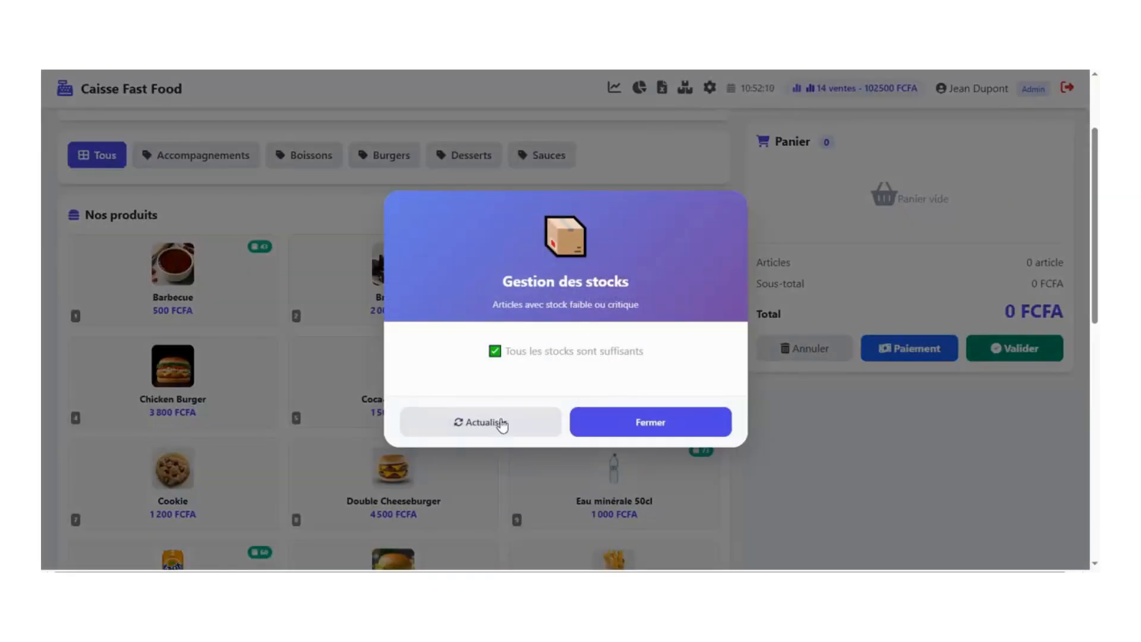
pyautogui.click(485, 432)
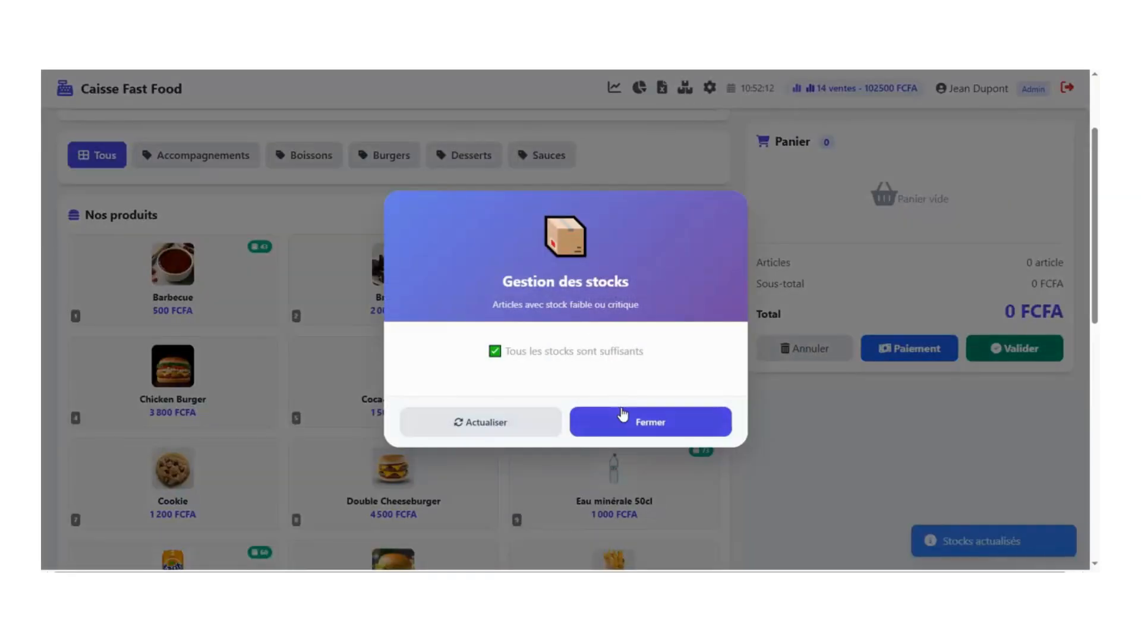
pyautogui.click(622, 423)
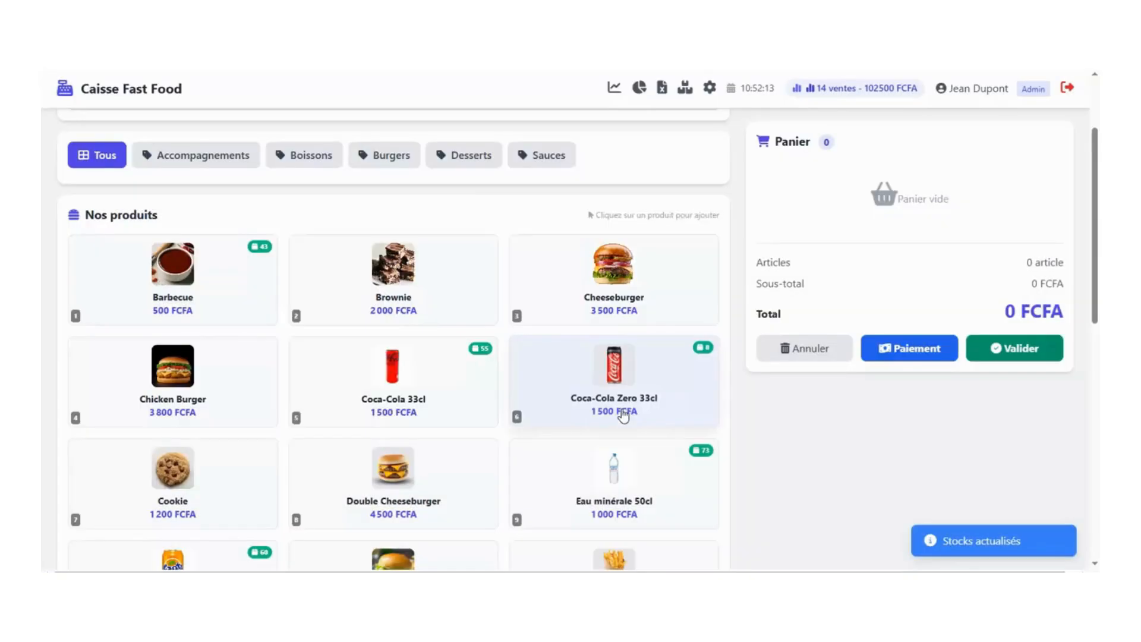
# Examine the stock configuration and the list of articles in the administration
pyautogui.click(710, 89)
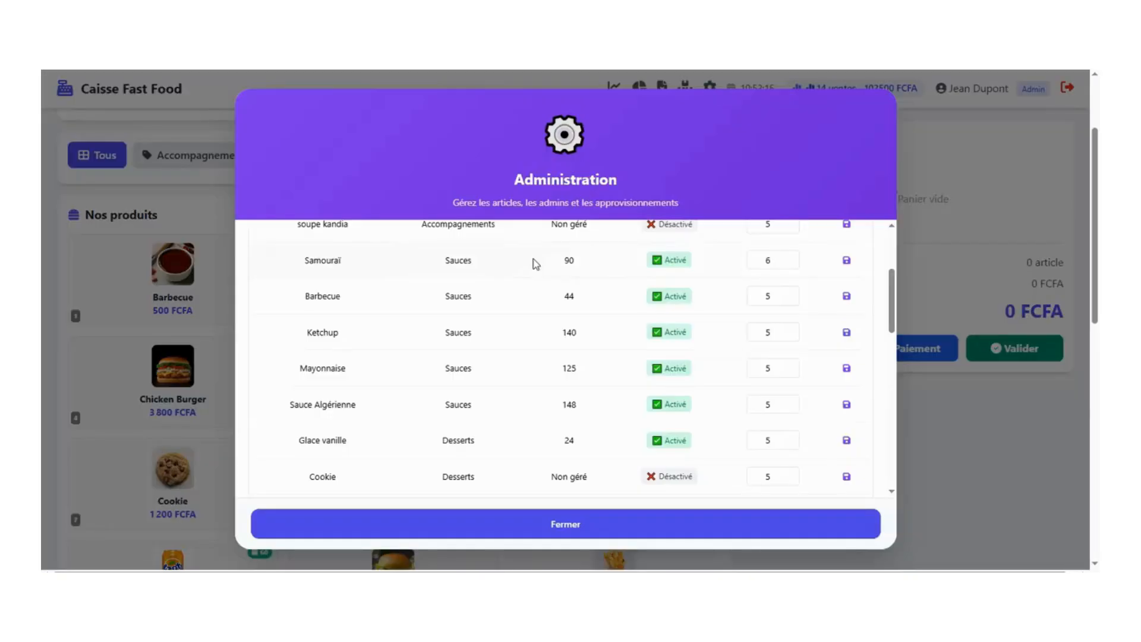
pyautogui.scroll(3, 891, 248)
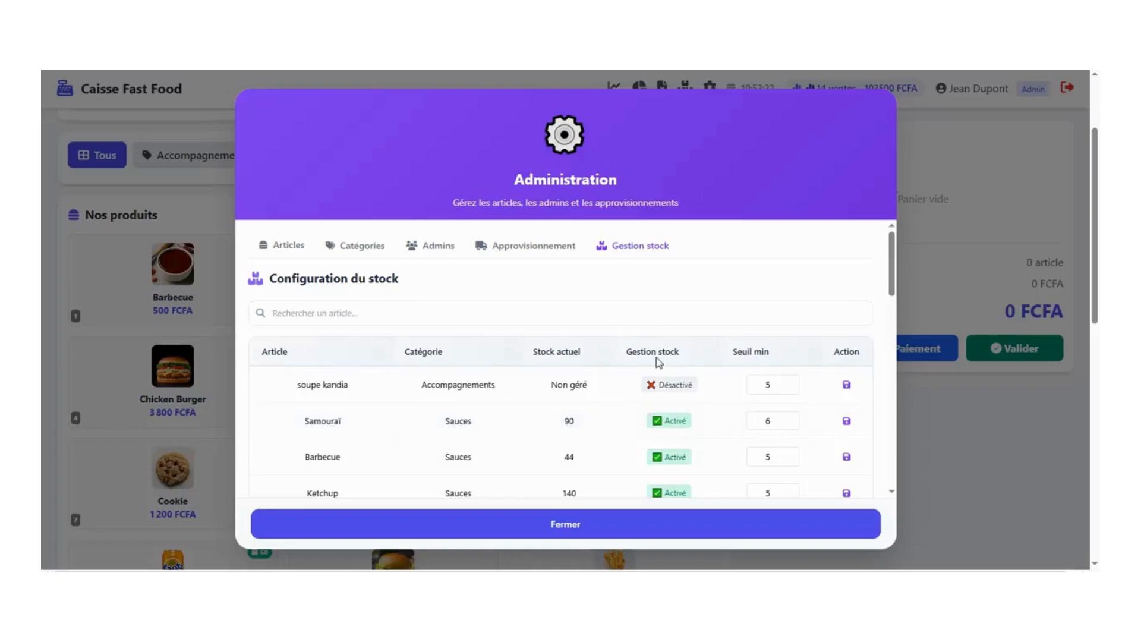
pyautogui.click(289, 247)
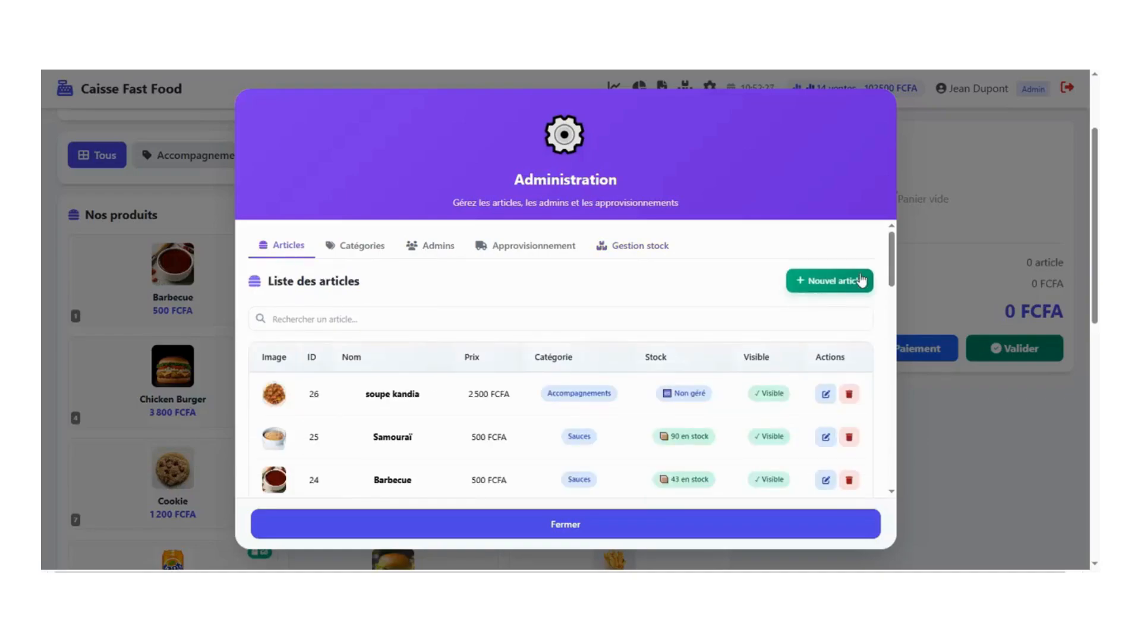
pyautogui.moveTo(894, 255)
pyautogui.mouseDown()
pyautogui.moveTo(890, 455)
pyautogui.moveTo(890, 248)
pyautogui.mouseUp()
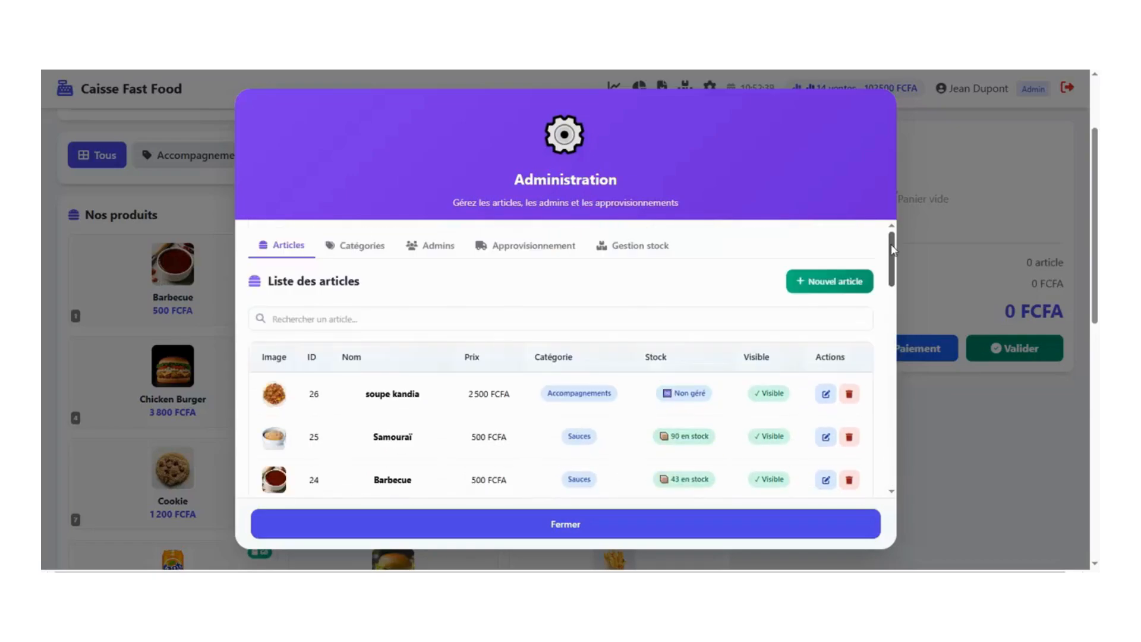
# Inspect the form for a new article and its image gallery, and cancel without adding anything
pyautogui.click(822, 281)
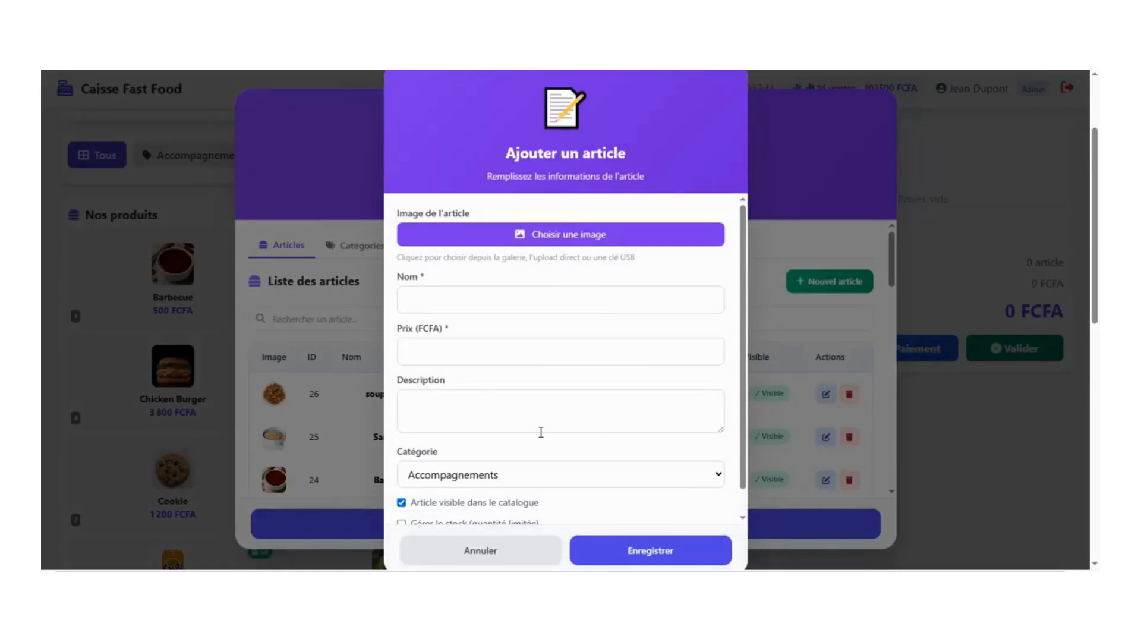
pyautogui.scroll(-1, 540, 433)
pyautogui.scroll(1, 541, 438)
pyautogui.click(568, 233)
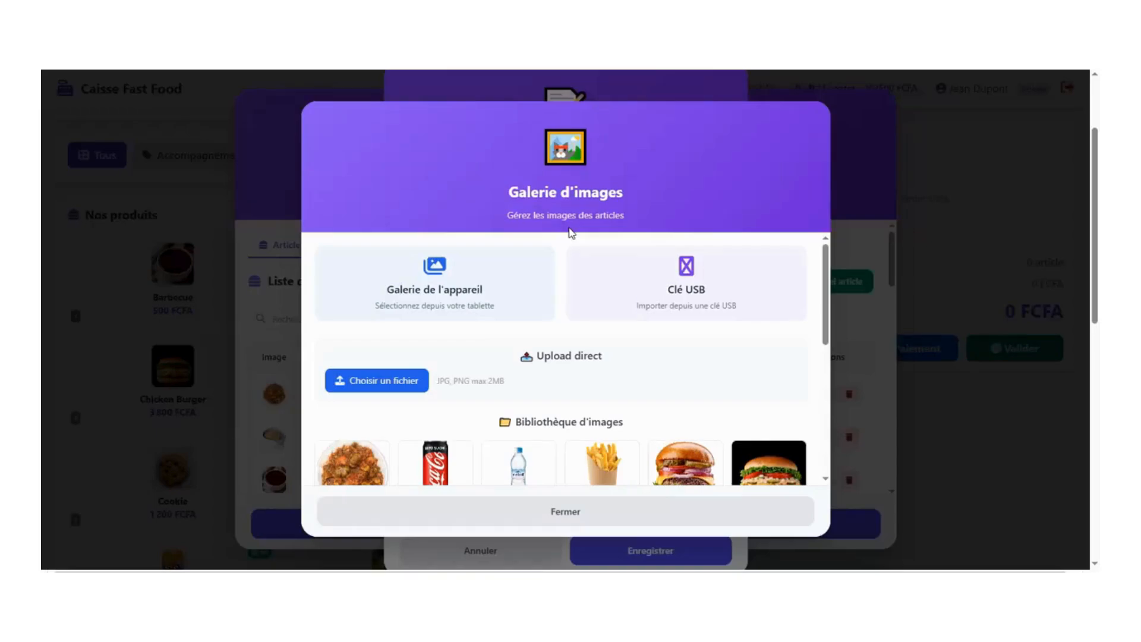
pyautogui.scroll(-5, 566, 397)
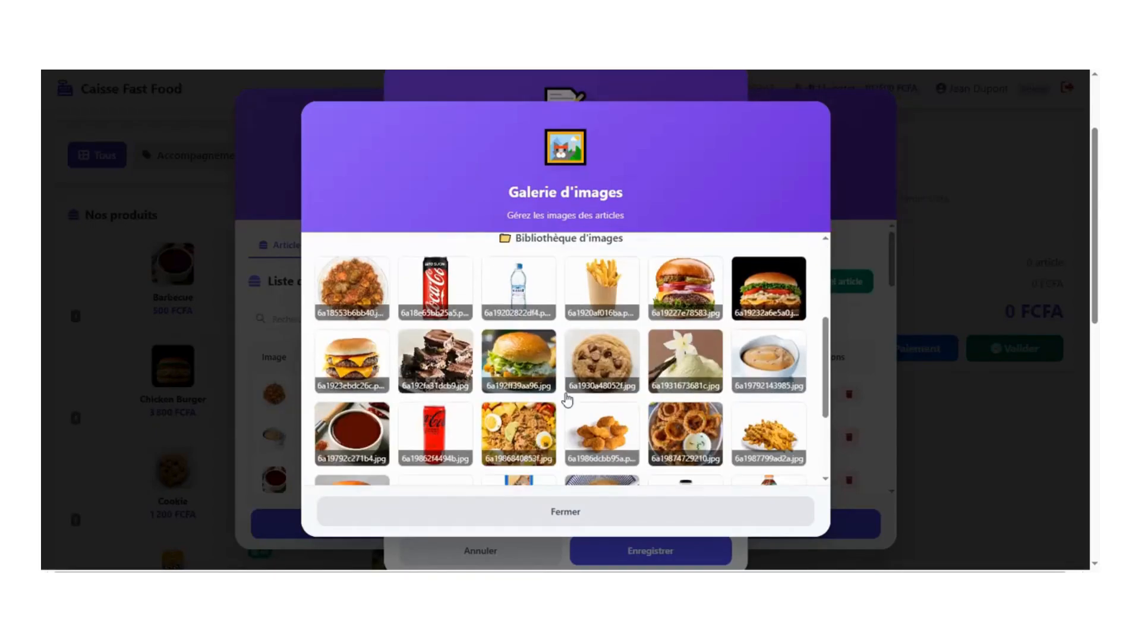
pyautogui.scroll(-1, 568, 399)
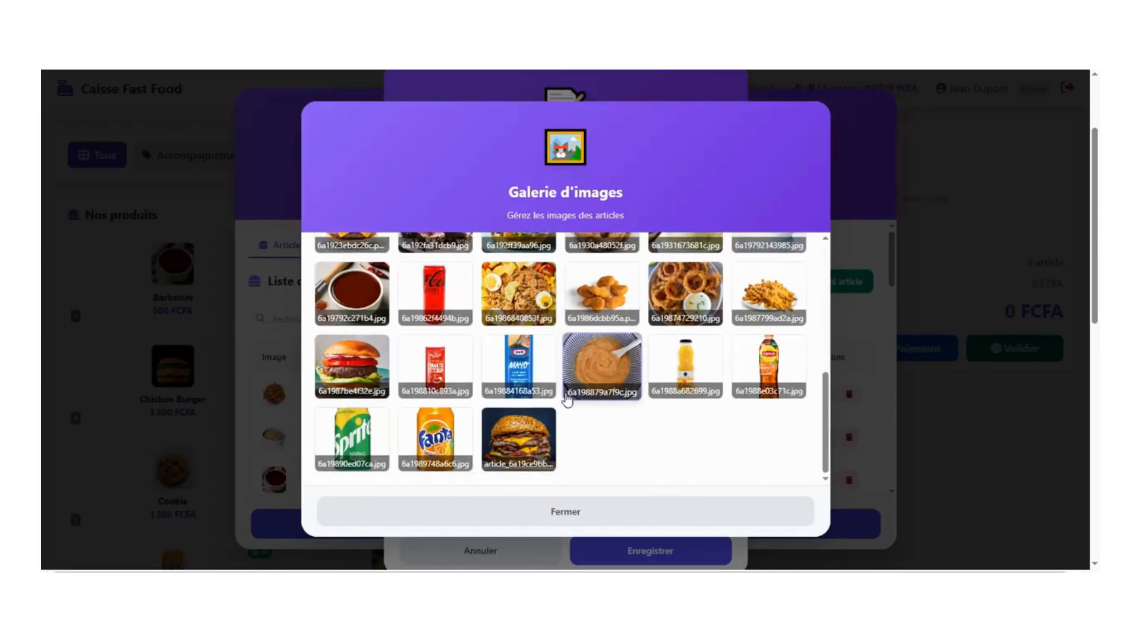
pyautogui.scroll(3, 568, 399)
pyautogui.scroll(2, 568, 399)
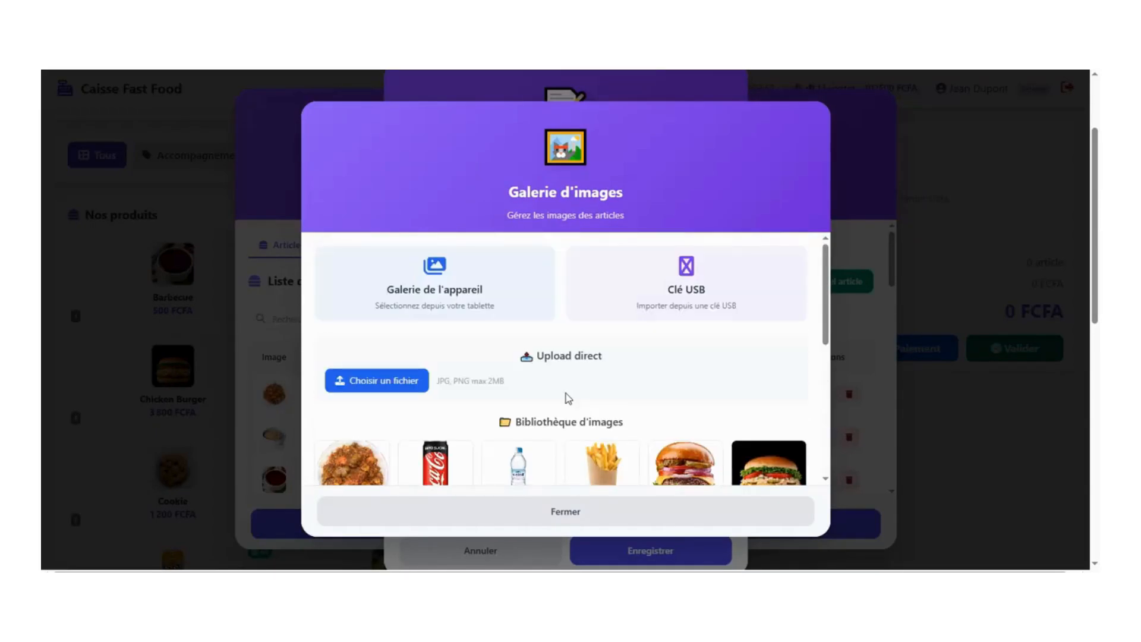
pyautogui.click(538, 512)
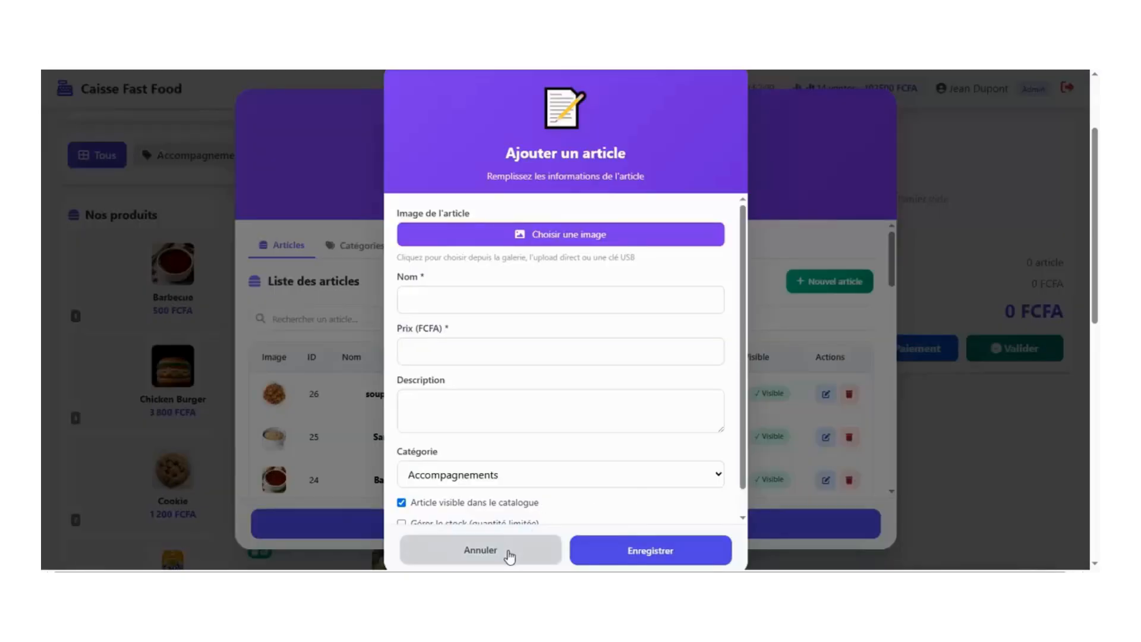
pyautogui.click(510, 555)
# Inspect the edit form of the Samouraï article and leave it without saving any change
pyautogui.scroll(-2, 794, 369)
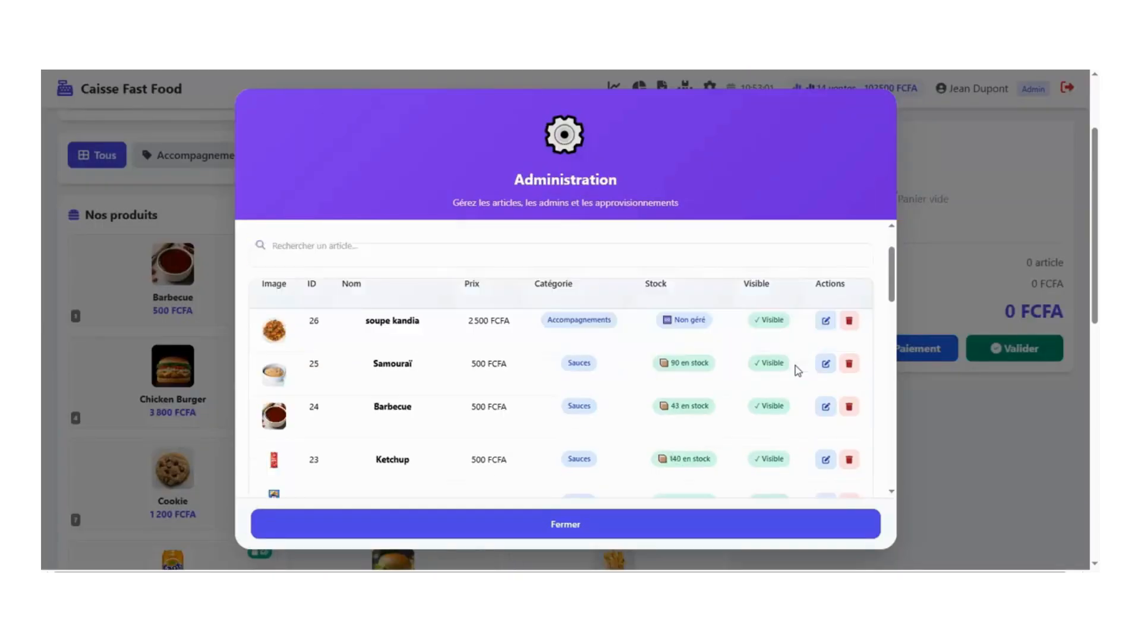
pyautogui.click(826, 302)
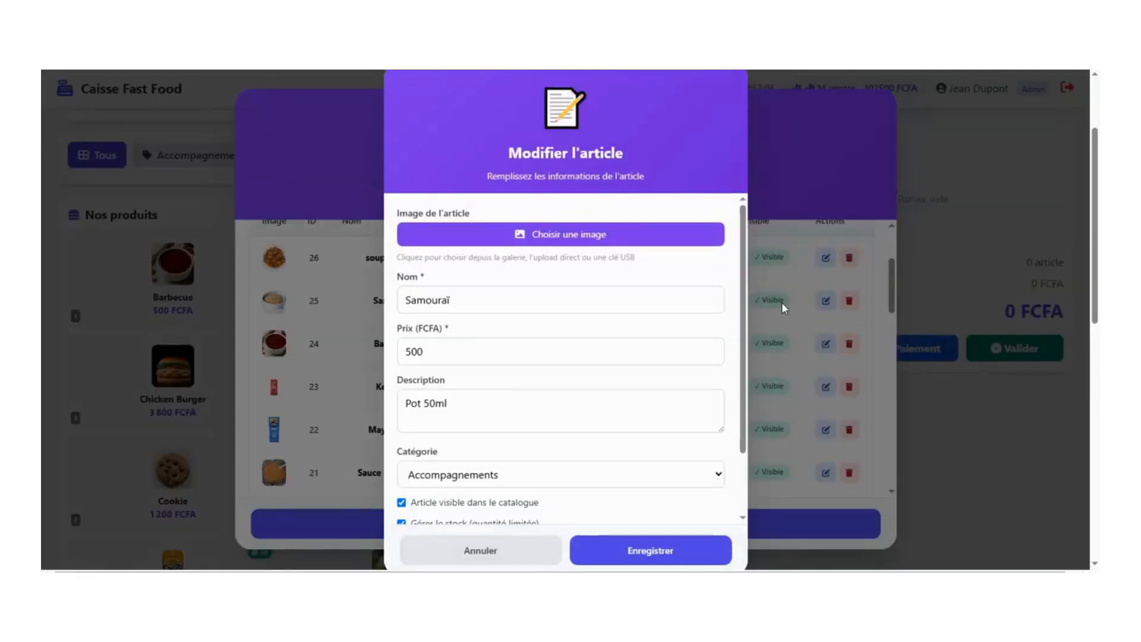
pyautogui.press('Escape')
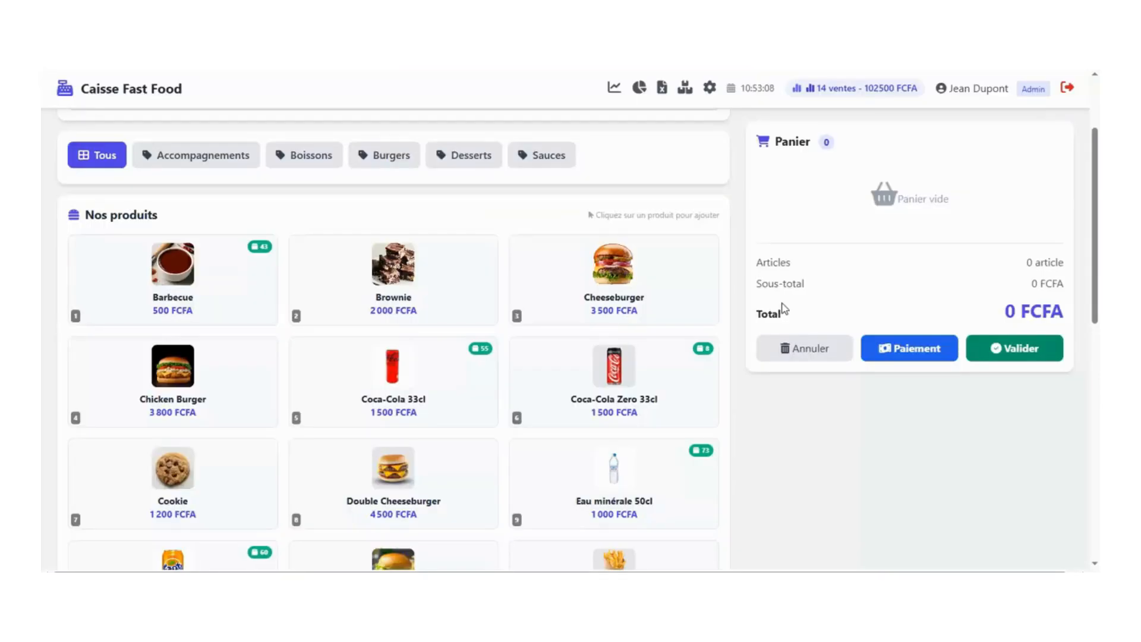
# Reopen the administration and look over the list of categories and the list of administrators
pyautogui.click(710, 89)
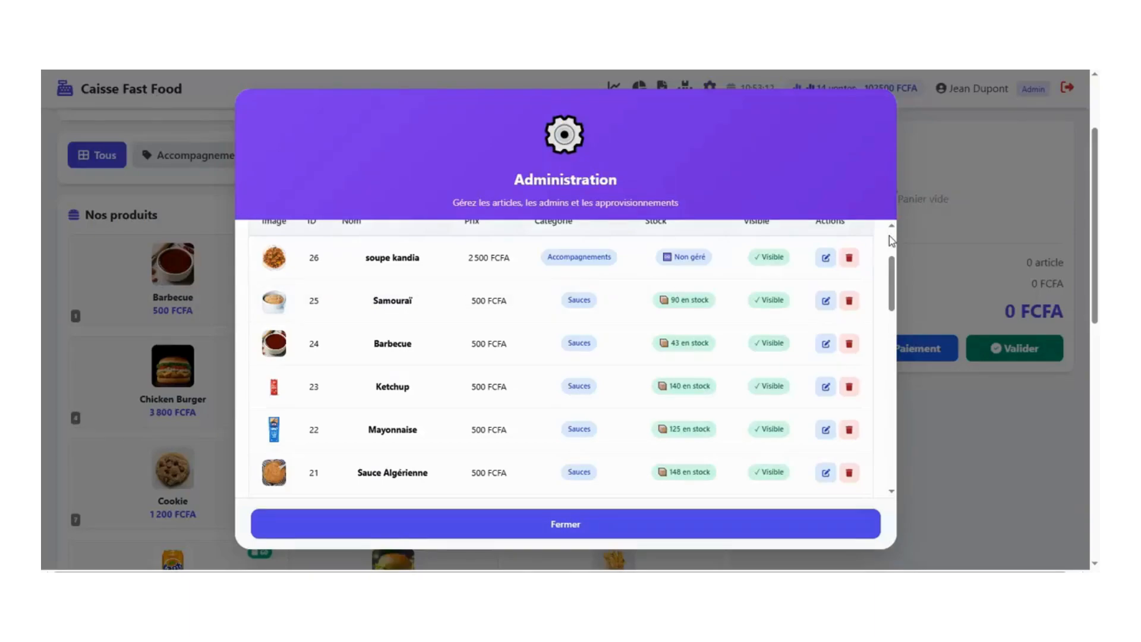
pyautogui.scroll(3, 889, 235)
pyautogui.click(356, 247)
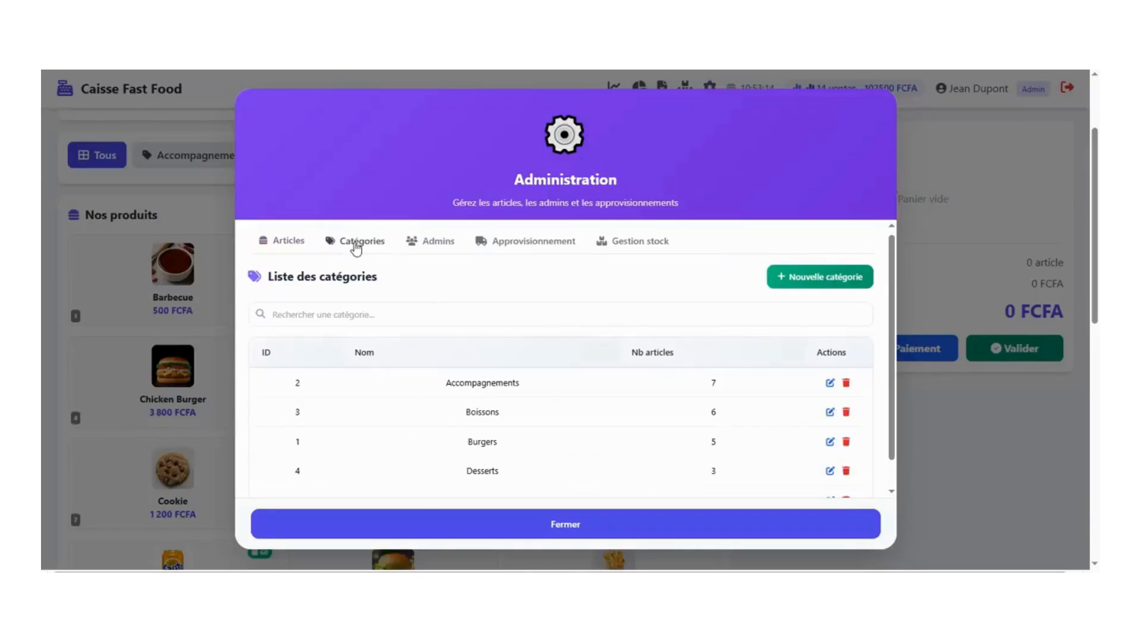
pyautogui.click(438, 245)
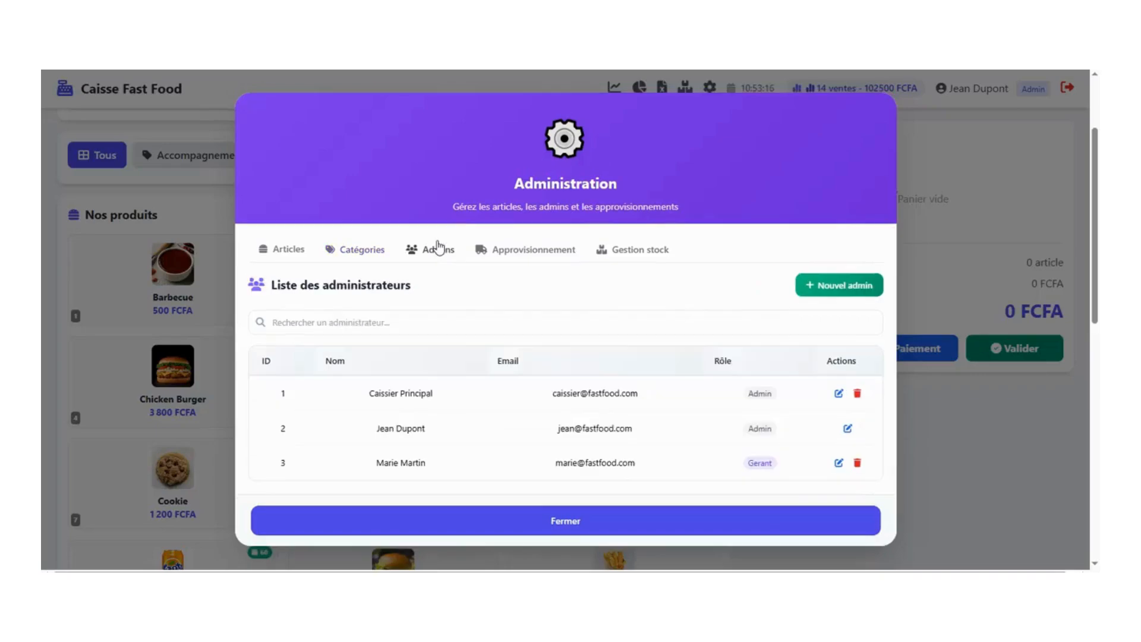
# Check the supply history and the form for a new supply, and leave without recording one
pyautogui.click(514, 253)
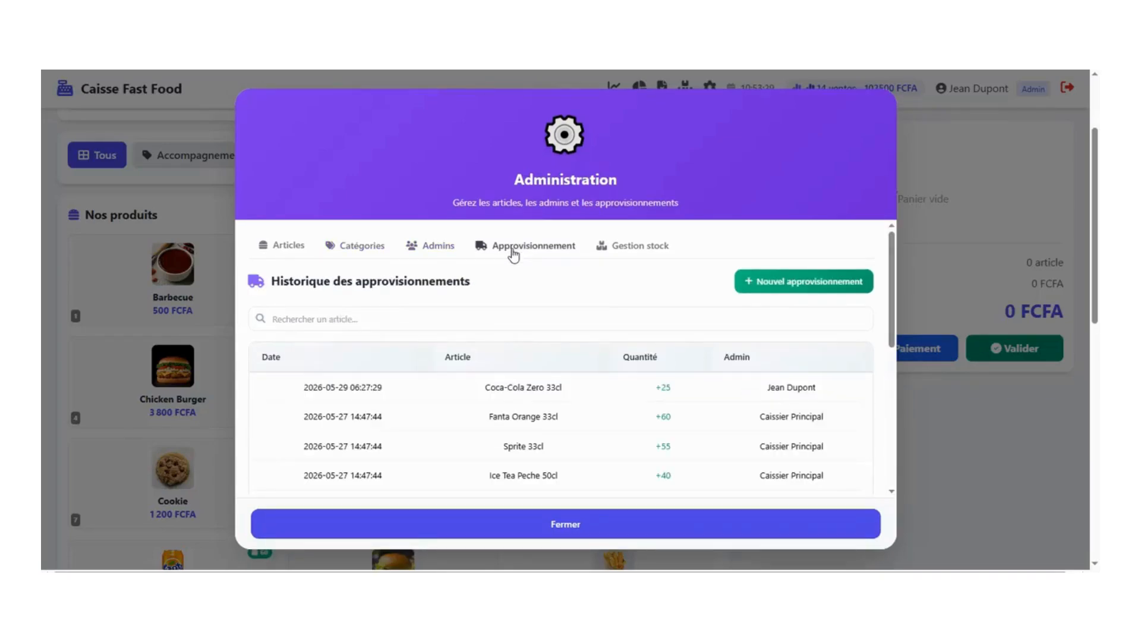
pyautogui.click(794, 284)
pyautogui.press('Escape')
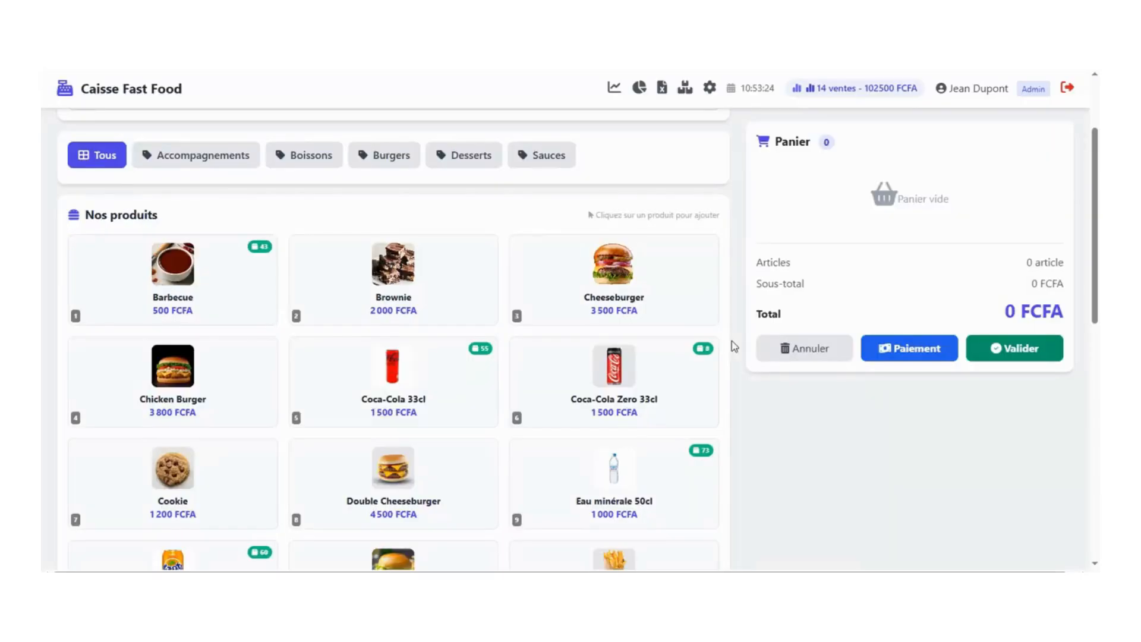
# Reopen the administration, review each article's stock management status and minimum threshold, and close it
pyautogui.click(715, 89)
pyautogui.click(629, 246)
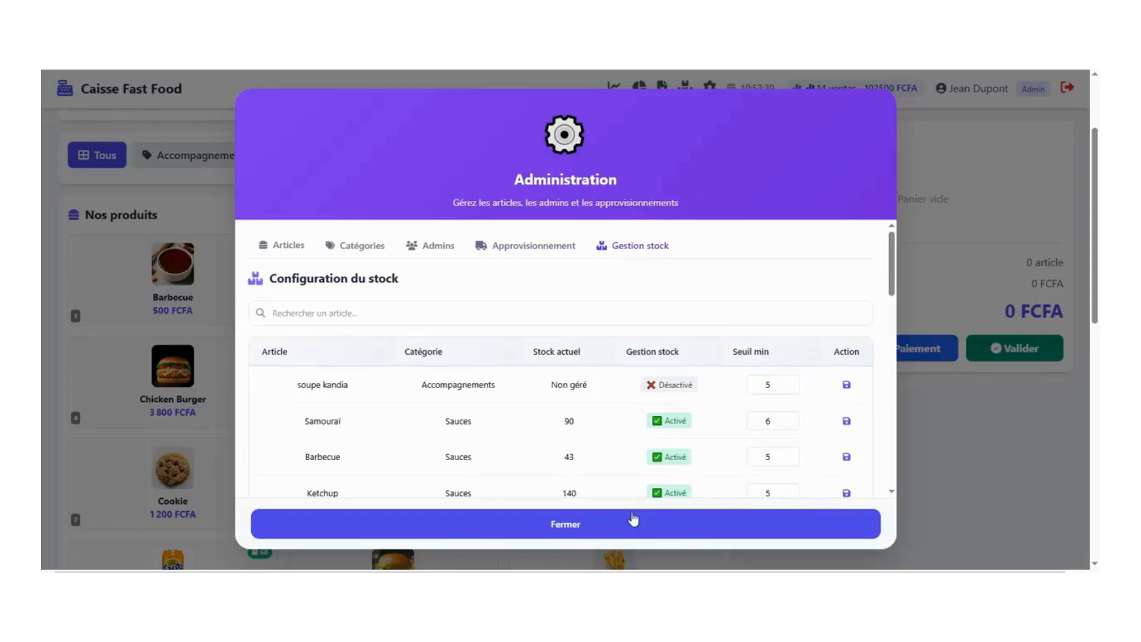
pyautogui.click(618, 534)
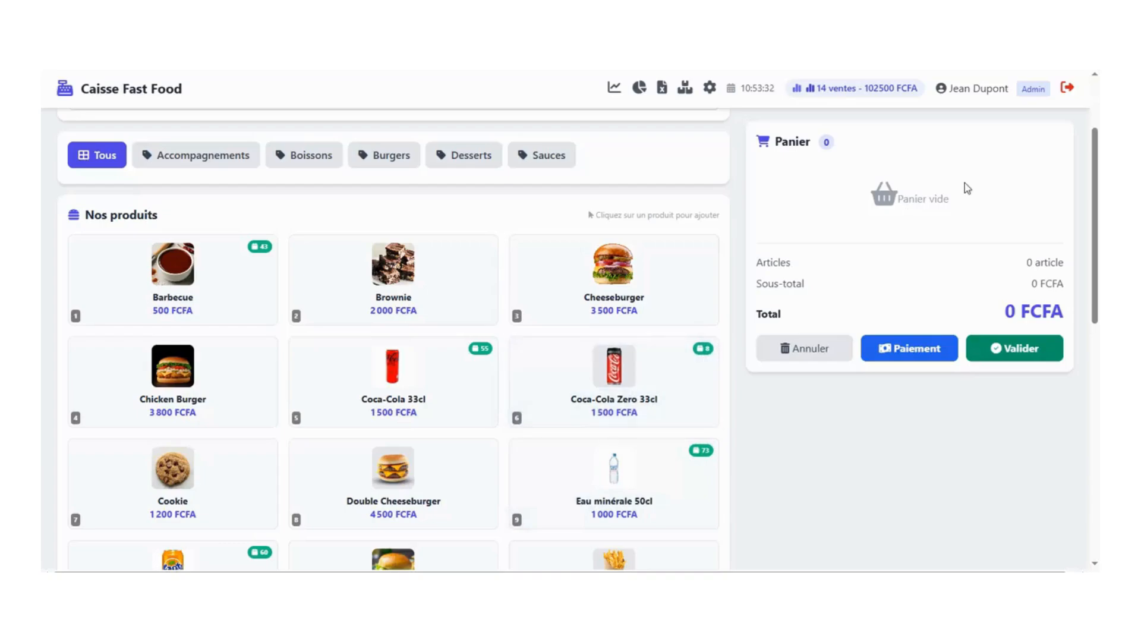